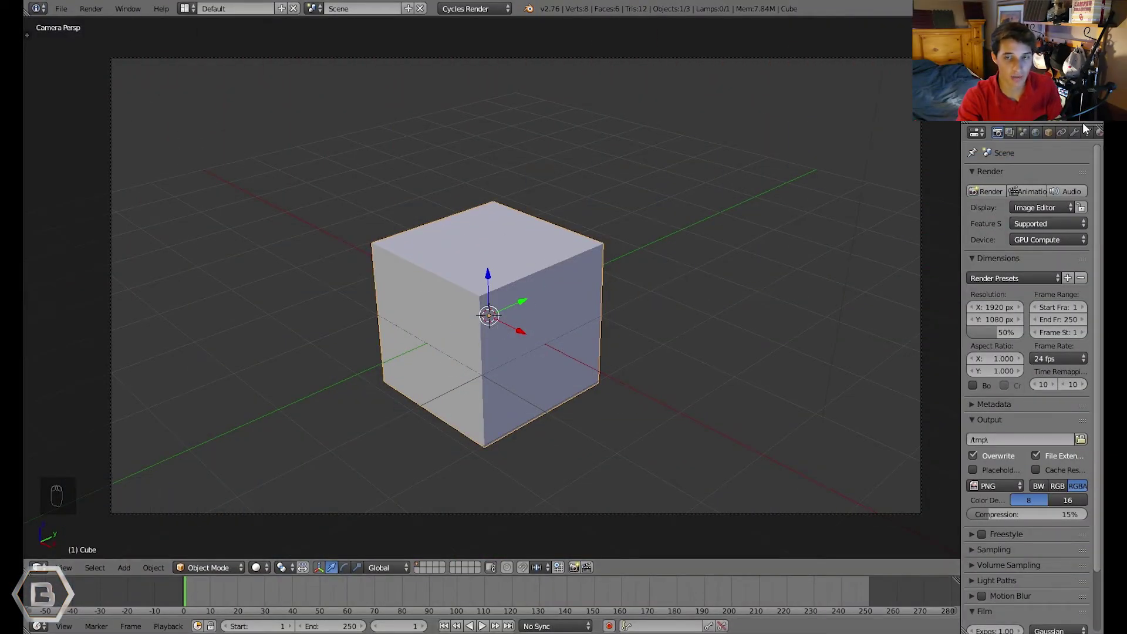
# - Switch the Properties editor to the World tab to show the world's Surface settings
pyautogui.click(1035, 133)
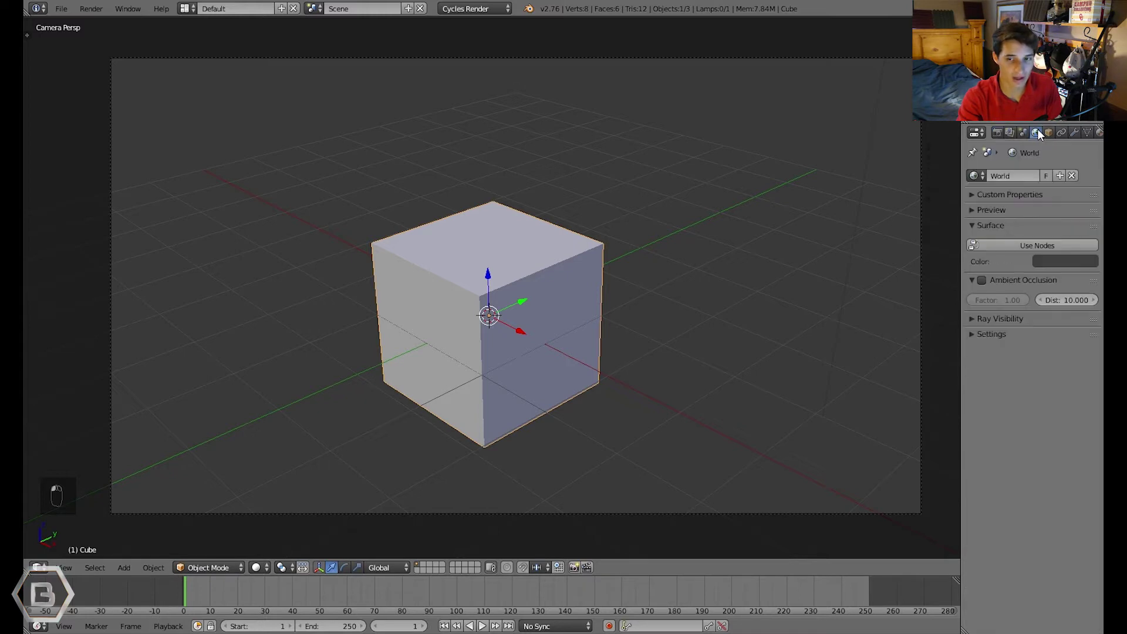
# - Widen the Properties editor, enable Use Nodes for the World, and expand its Preview panel
pyautogui.moveTo(957, 128); pyautogui.dragTo(861, 130)
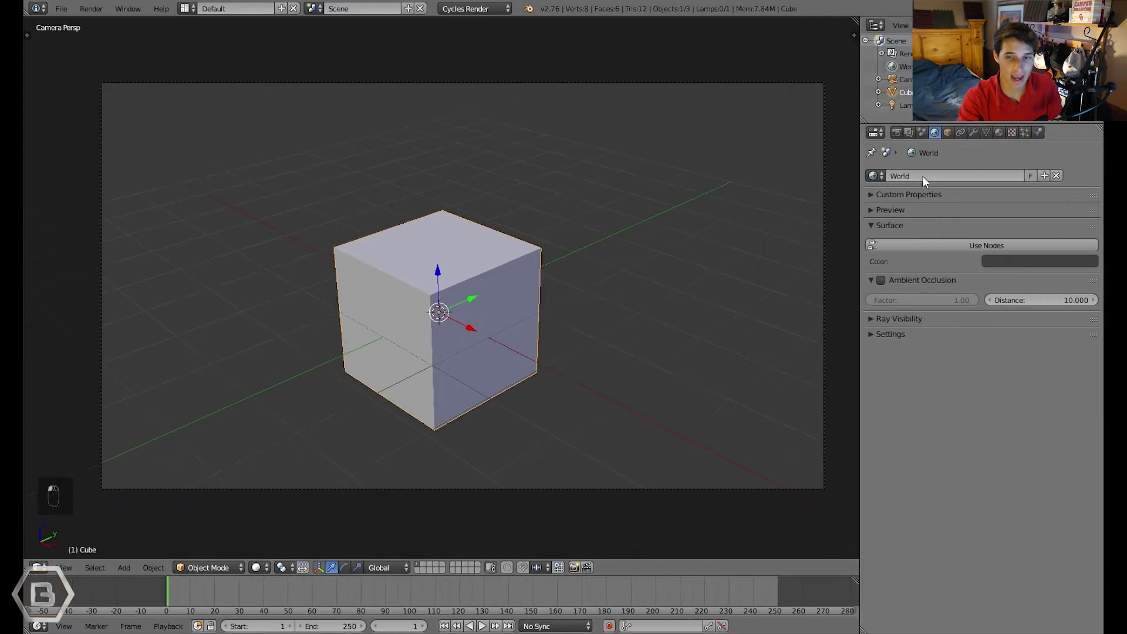
pyautogui.click(949, 245)
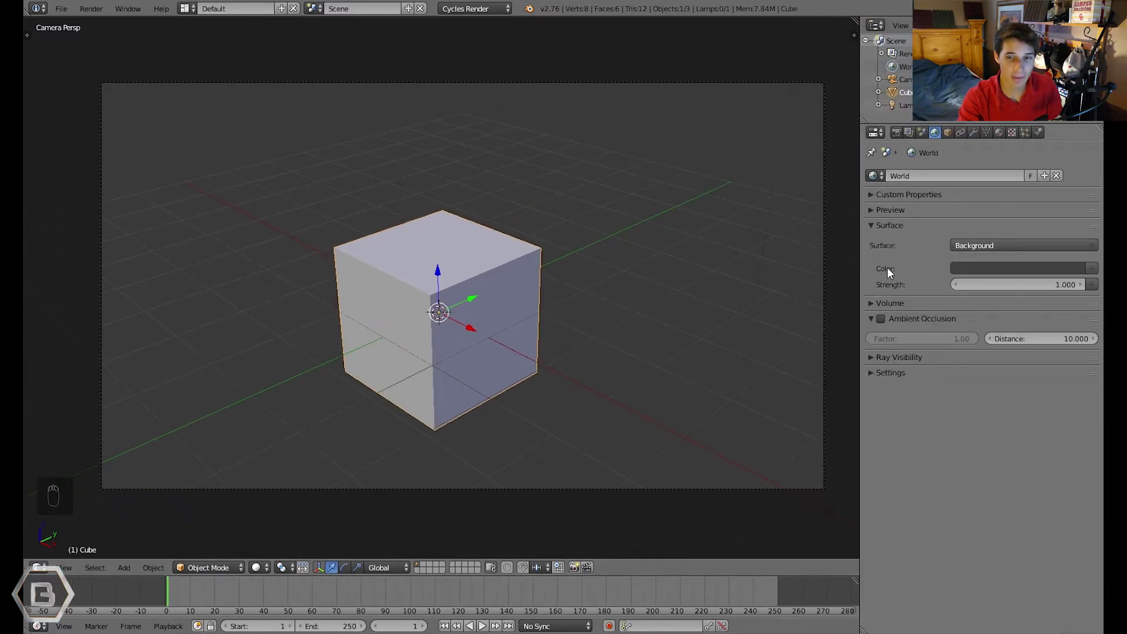
pyautogui.click(933, 214)
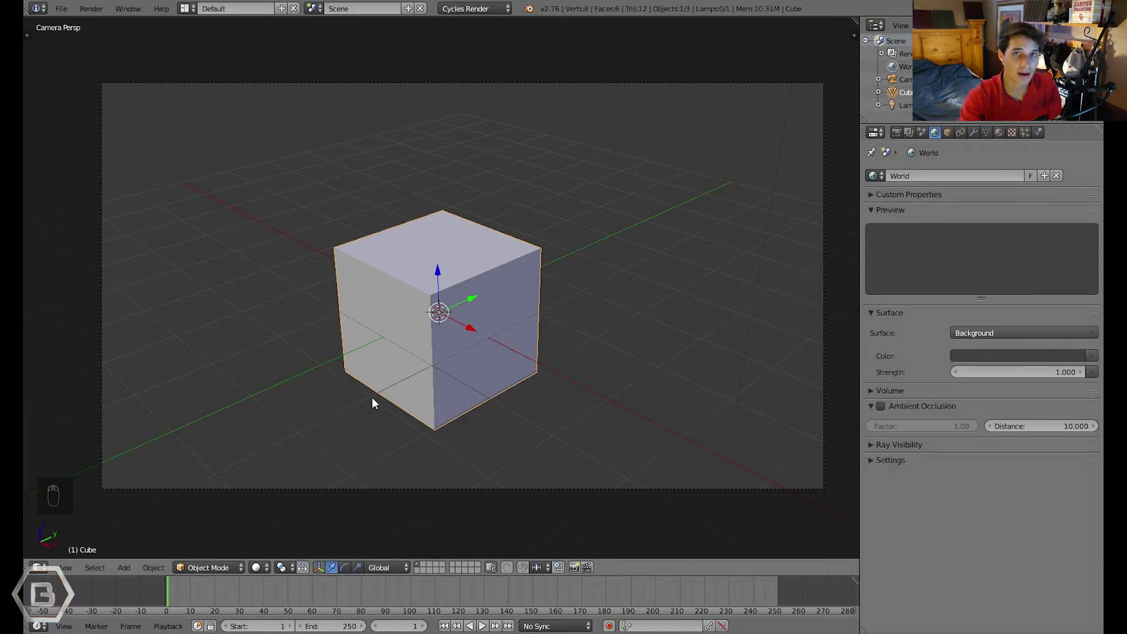
# - Set the viewport to front orthographic view, zoomed out so the camera and lamp show
pyautogui.click(65, 567)
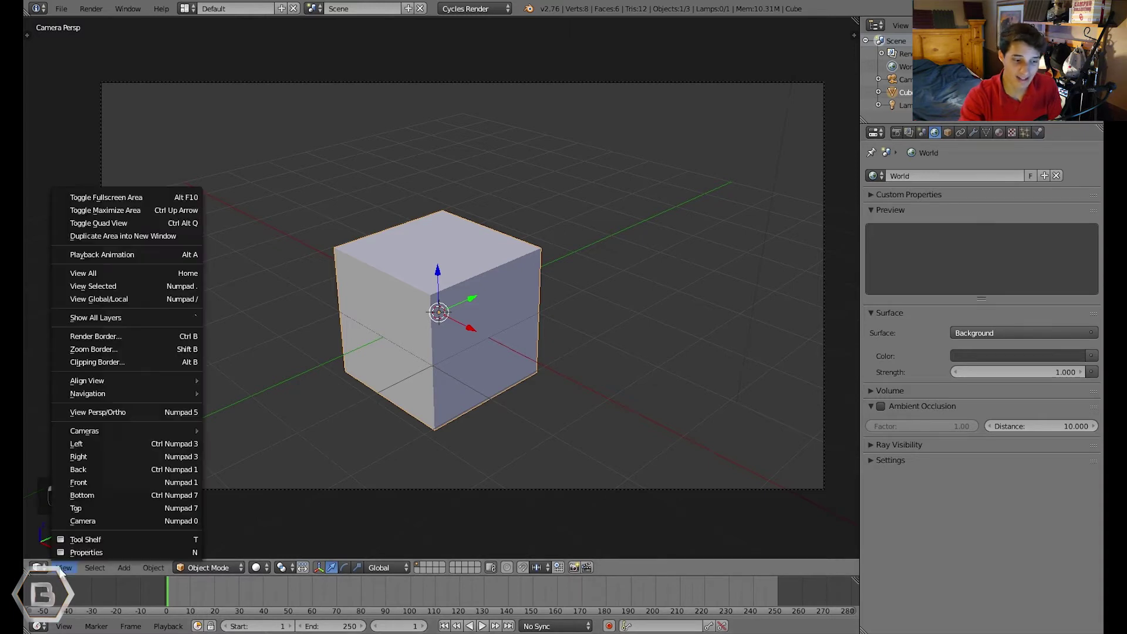
pyautogui.click(98, 483)
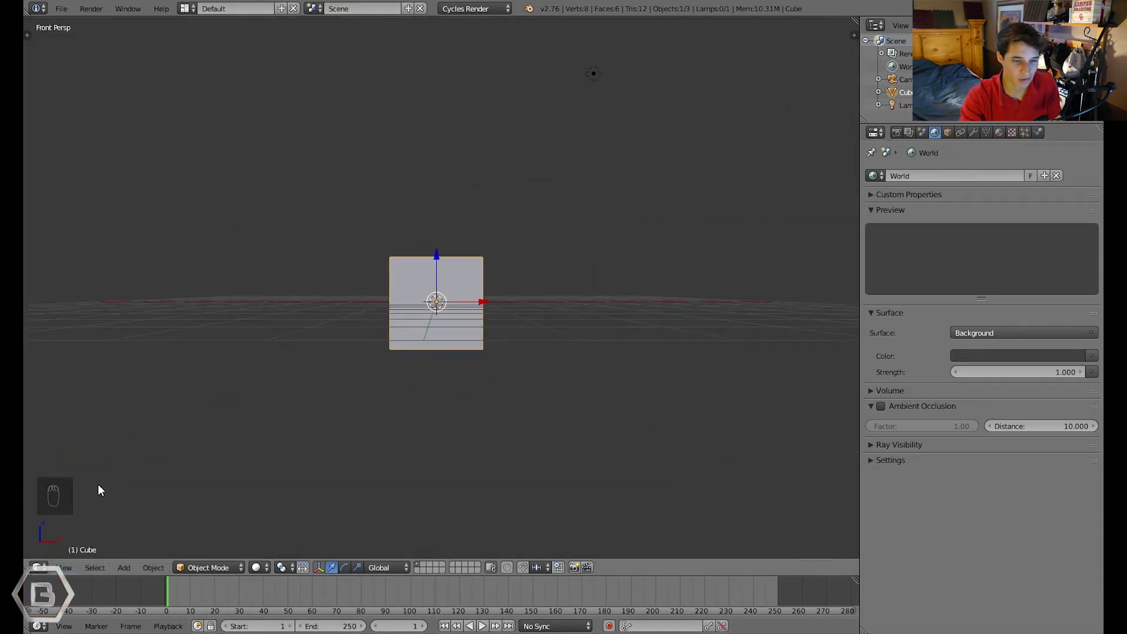
pyautogui.press('KP_5')
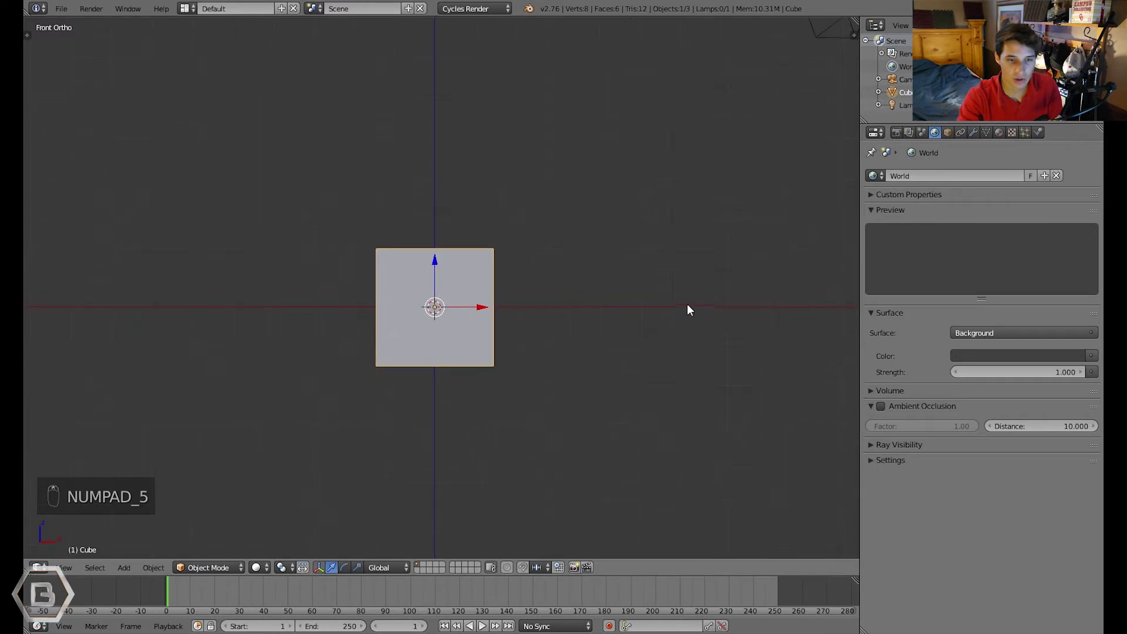
pyautogui.scroll(-3, 669, 306)
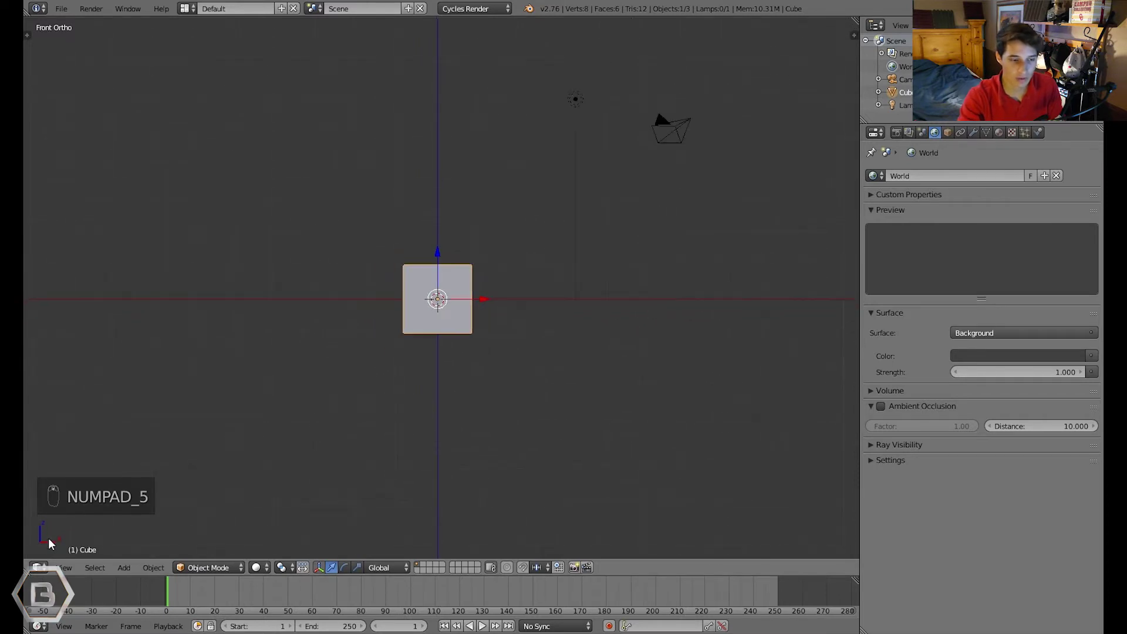
pyautogui.click(66, 569)
pyautogui.click(114, 489)
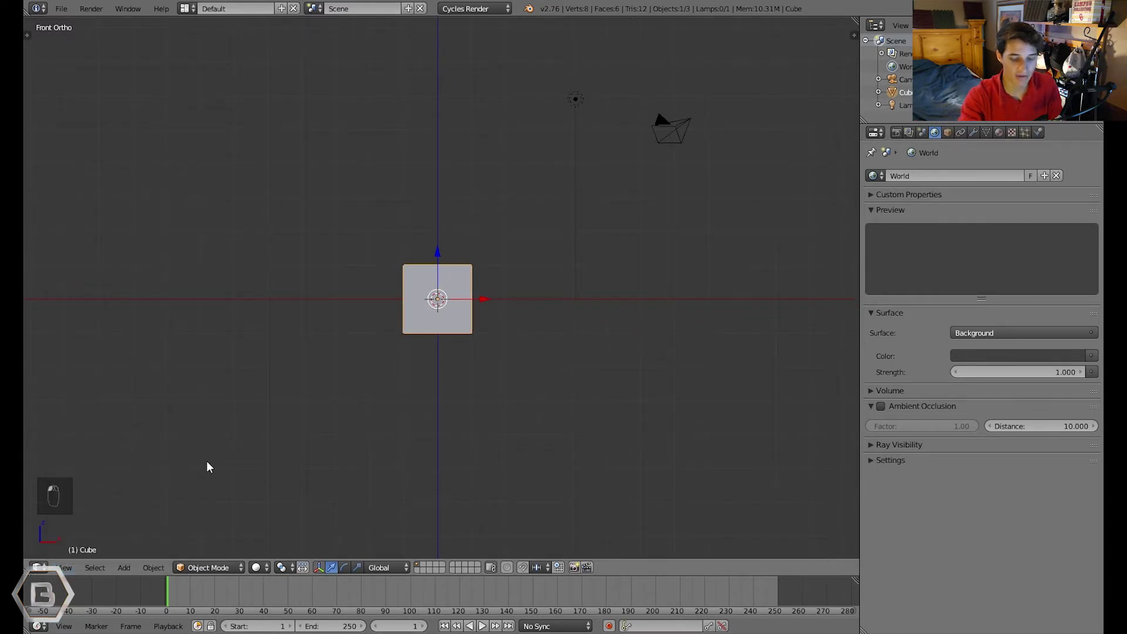
pyautogui.press('KP_5')
pyautogui.press('KP_5')
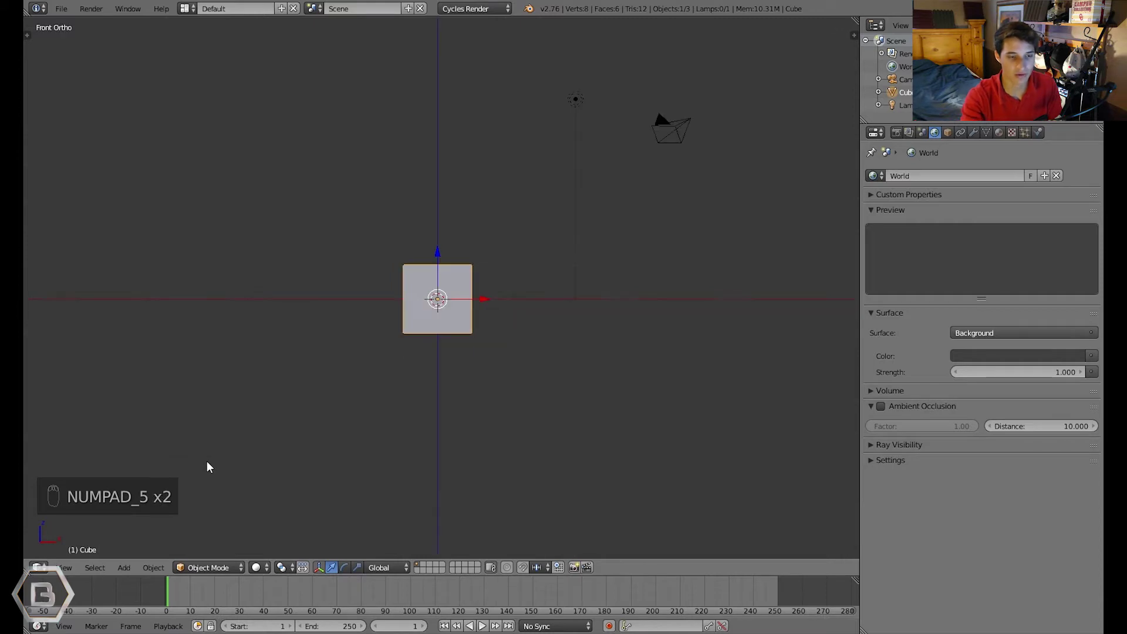
pyautogui.click(63, 568)
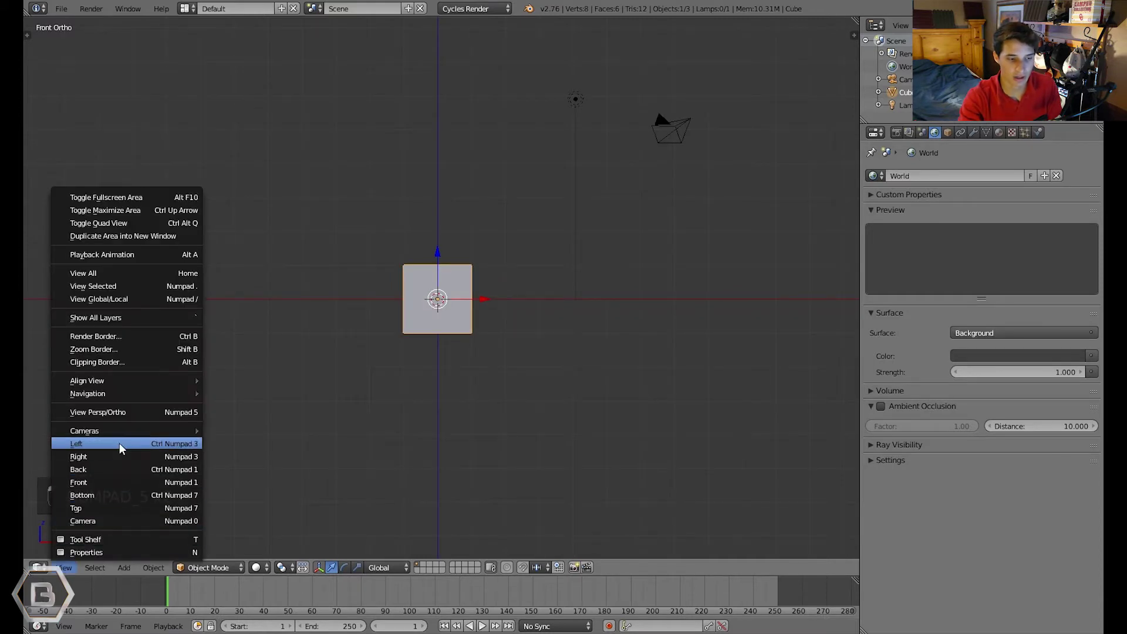
pyautogui.moveTo(116, 431)
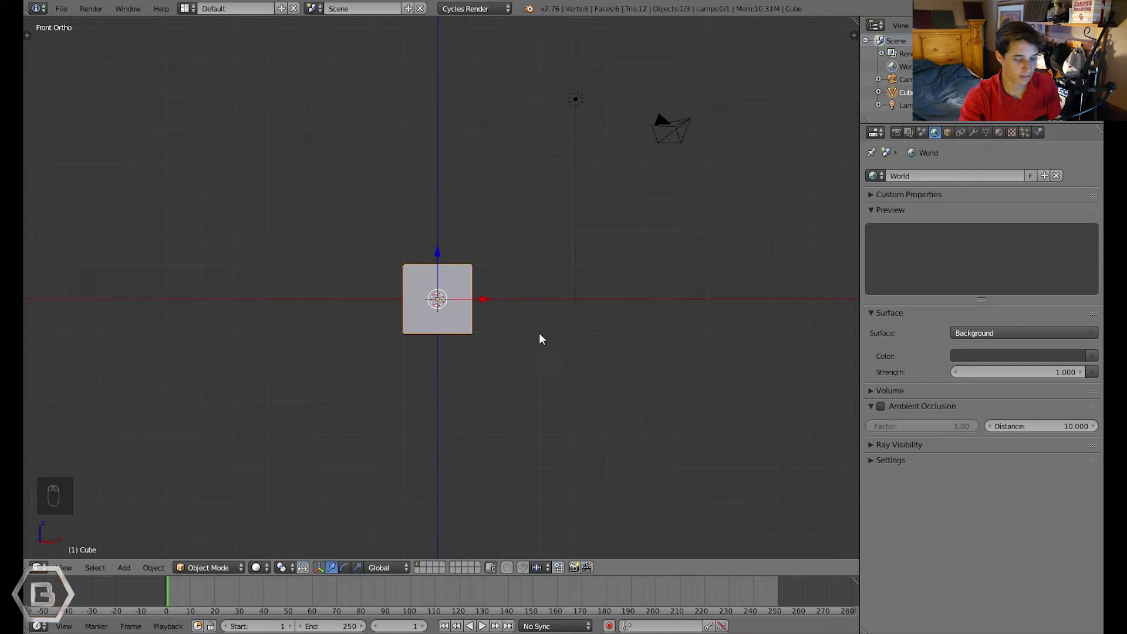
# - Align the camera to the front view with Ctrl+Alt+Numpad 0, then reselect the cube
pyautogui.rightClick(668, 134)
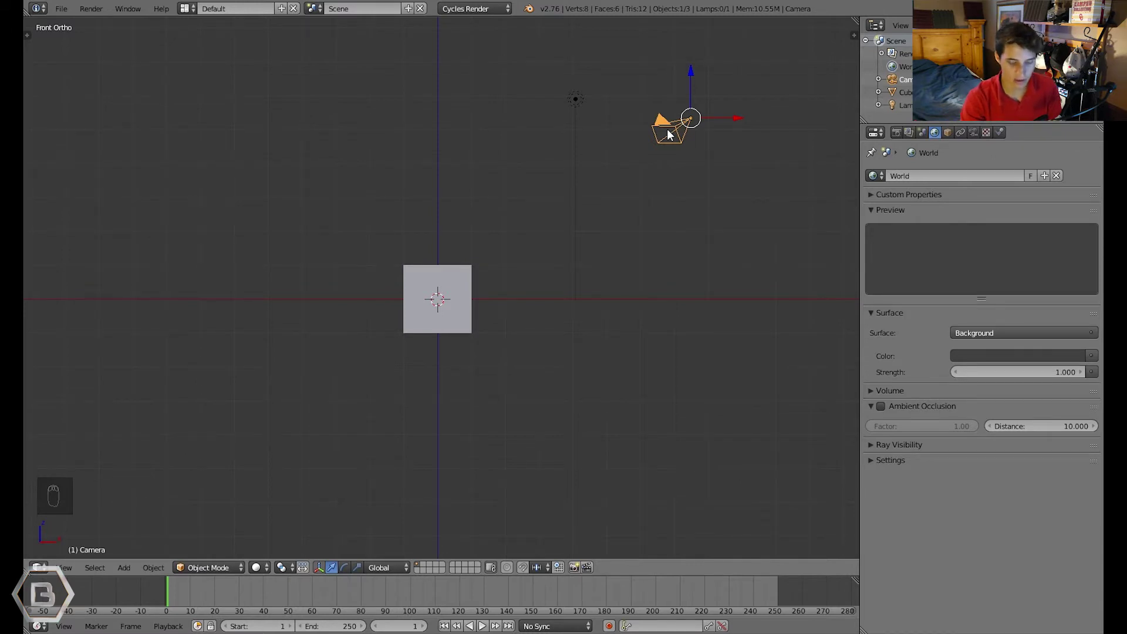
pyautogui.press('ctrl+alt+KP_0')
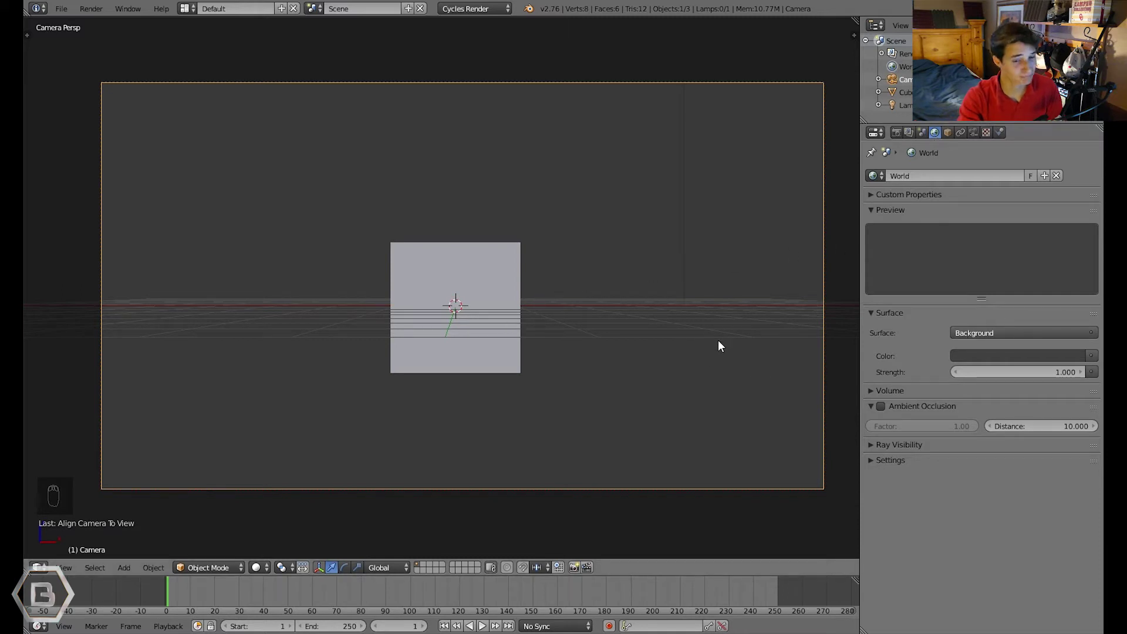
pyautogui.rightClick(455, 297)
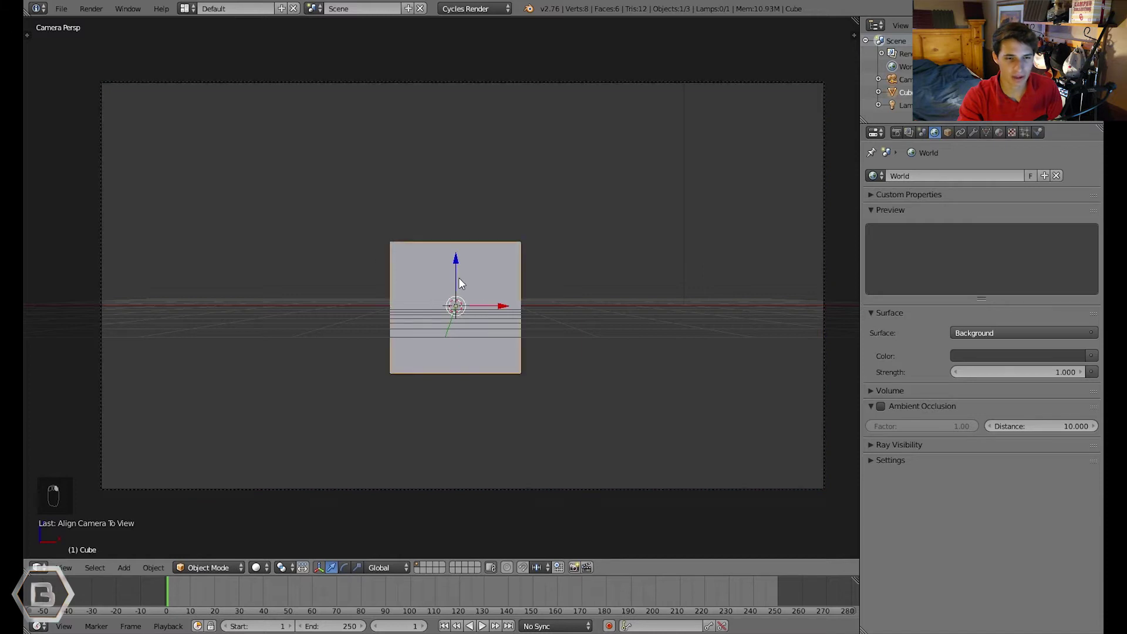
pyautogui.press('t')
pyautogui.press('t')
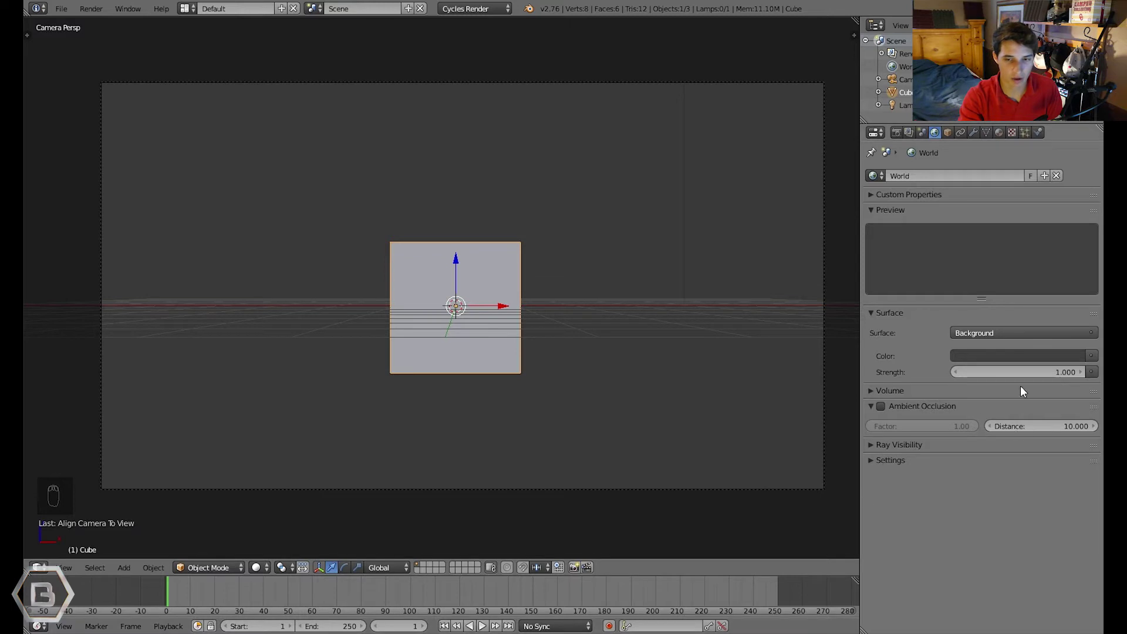
# - Keyframe the World background color as green (RGB 0.127/0.604/0.235) and start playback
pyautogui.click(956, 355)
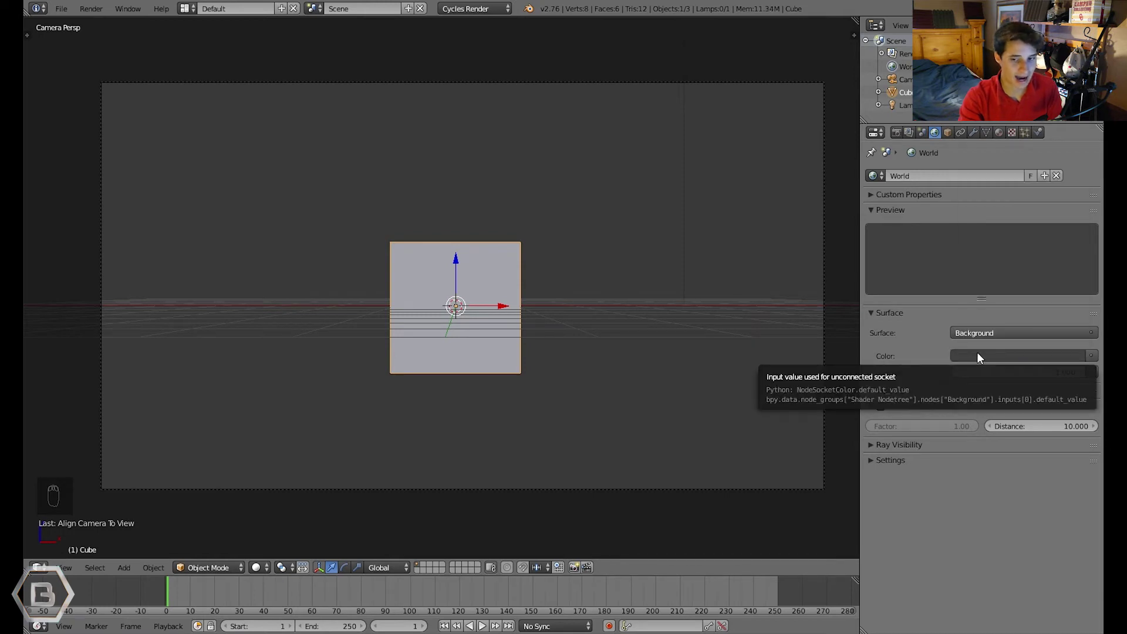
pyautogui.click(977, 355)
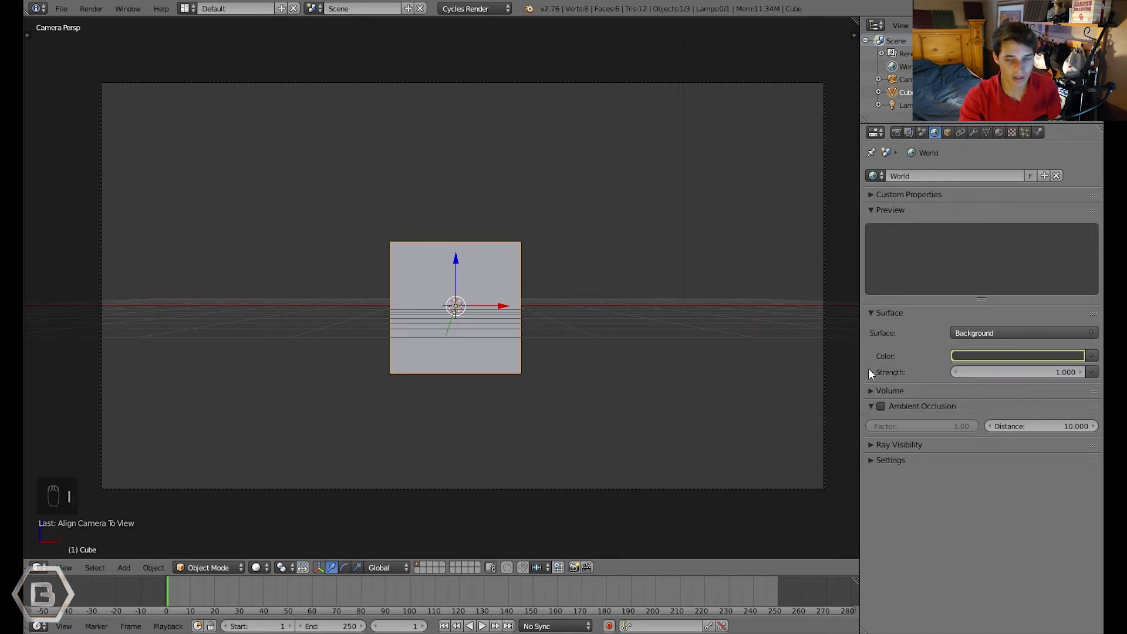
pyautogui.click(998, 356)
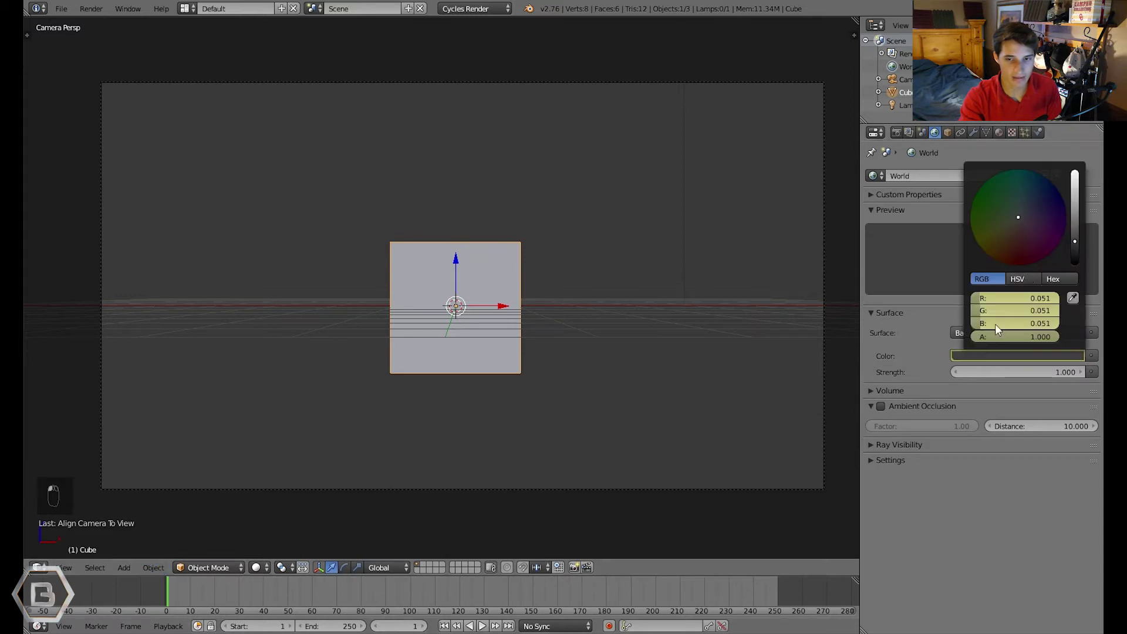
pyautogui.moveTo(1073, 222); pyautogui.dragTo(1002, 198)
pyautogui.click(1031, 213)
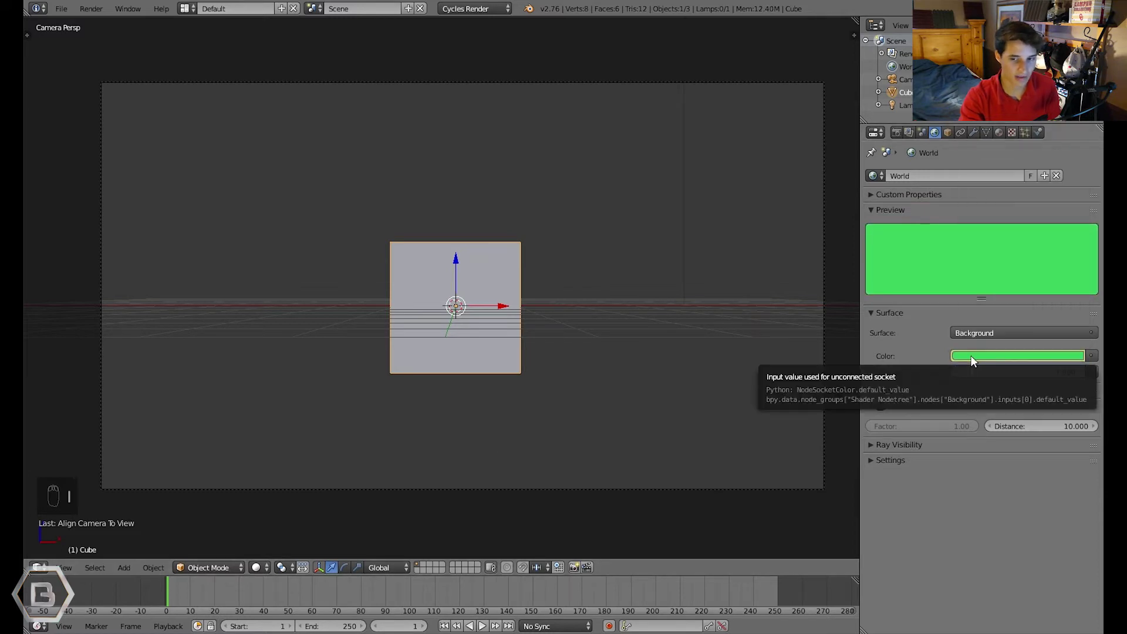
pyautogui.hotkey('alt', 'a')
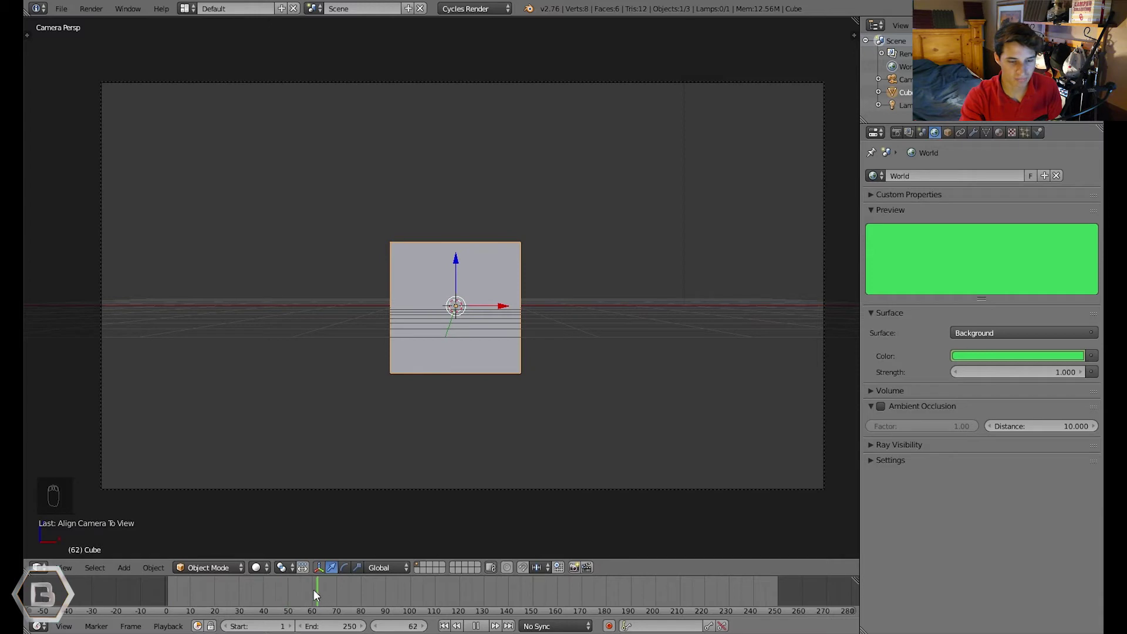
# - Stop playback at frame 100 and change the World background color to blue
pyautogui.hotkey('alt', 'a')
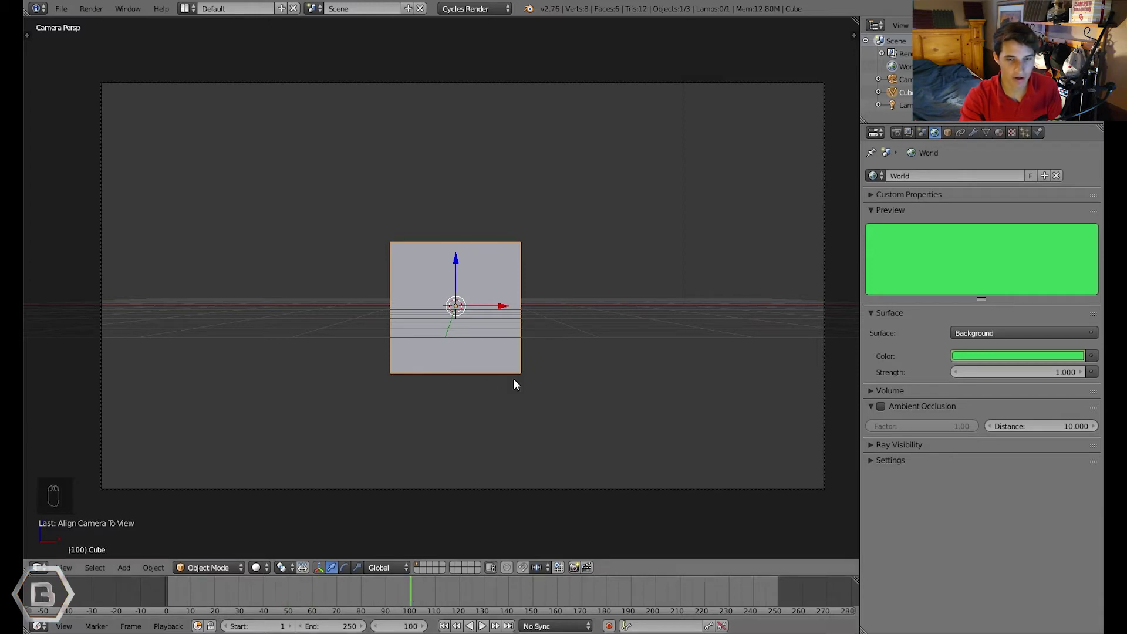
pyautogui.click(985, 349)
pyautogui.moveTo(1069, 199); pyautogui.dragTo(1007, 206)
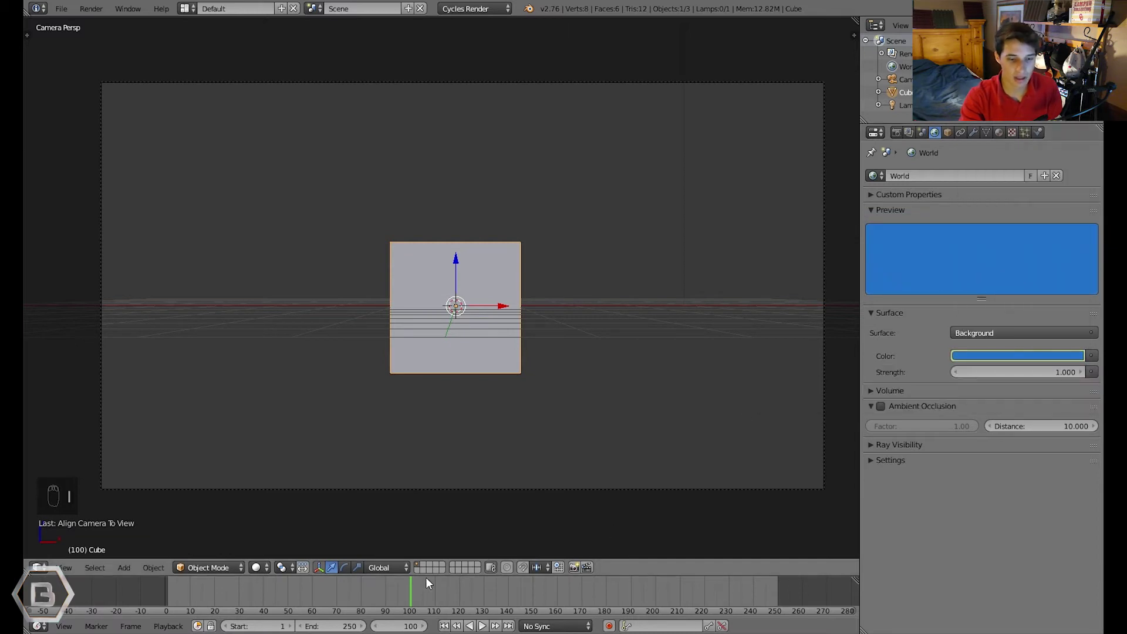
# - At frame 200, set the World background color to orange (RGB 0.604/0.221/0.077)
pyautogui.hotkey('alt', 'a')
pyautogui.moveTo(441, 585); pyautogui.dragTo(550, 585)
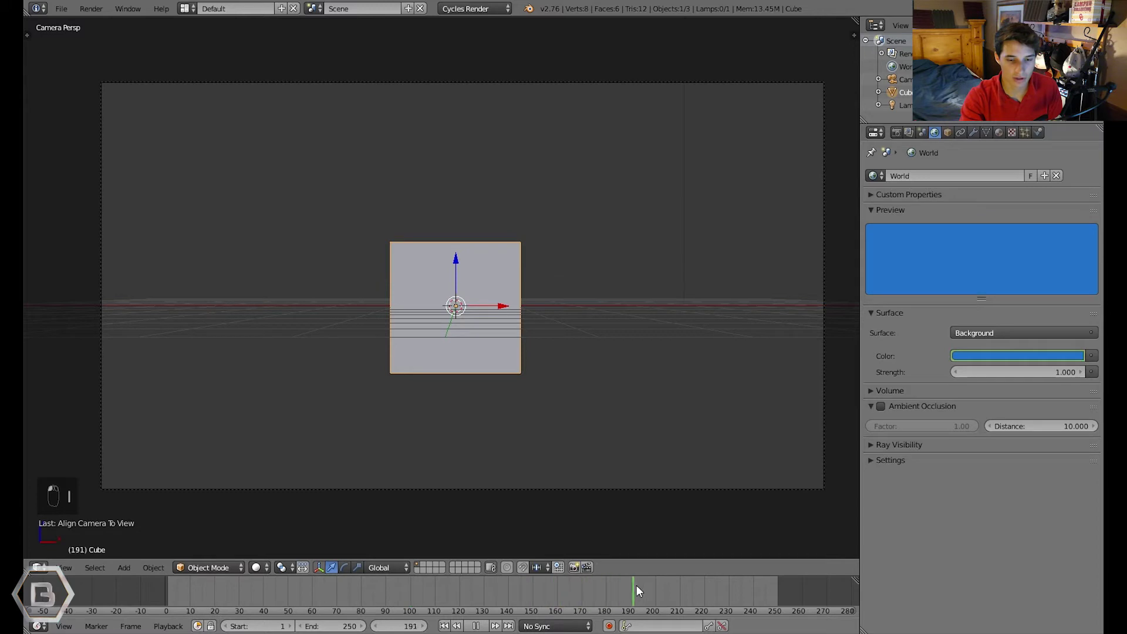
pyautogui.moveTo(653, 585); pyautogui.dragTo(656, 583)
pyautogui.hotkey('alt', 'a')
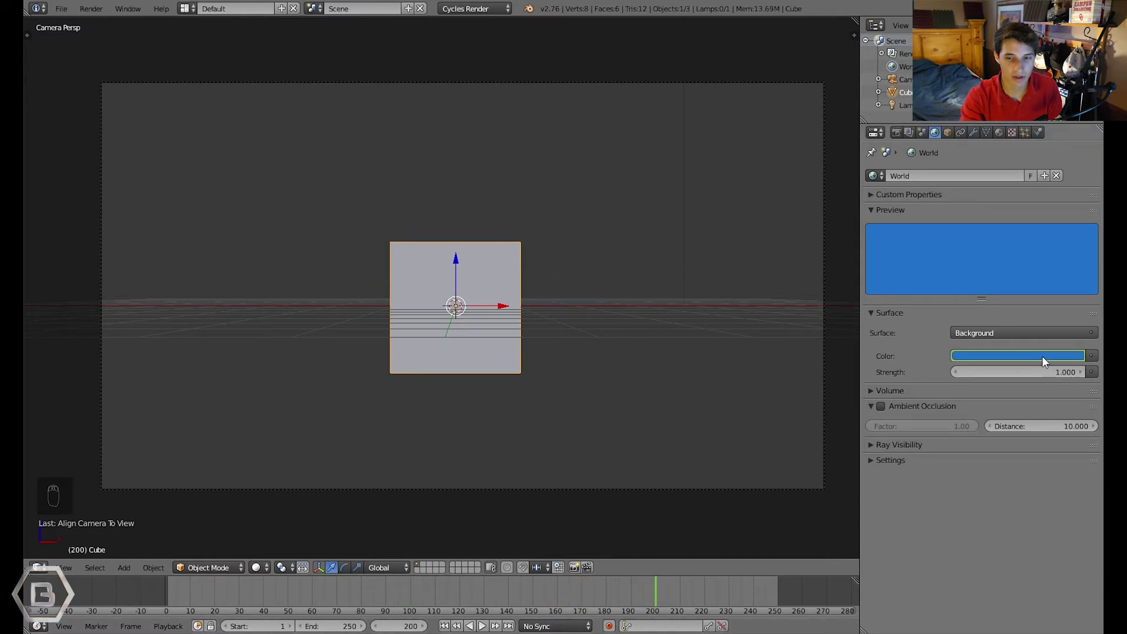
pyautogui.click(1040, 356)
pyautogui.moveTo(1028, 250); pyautogui.dragTo(1005, 247)
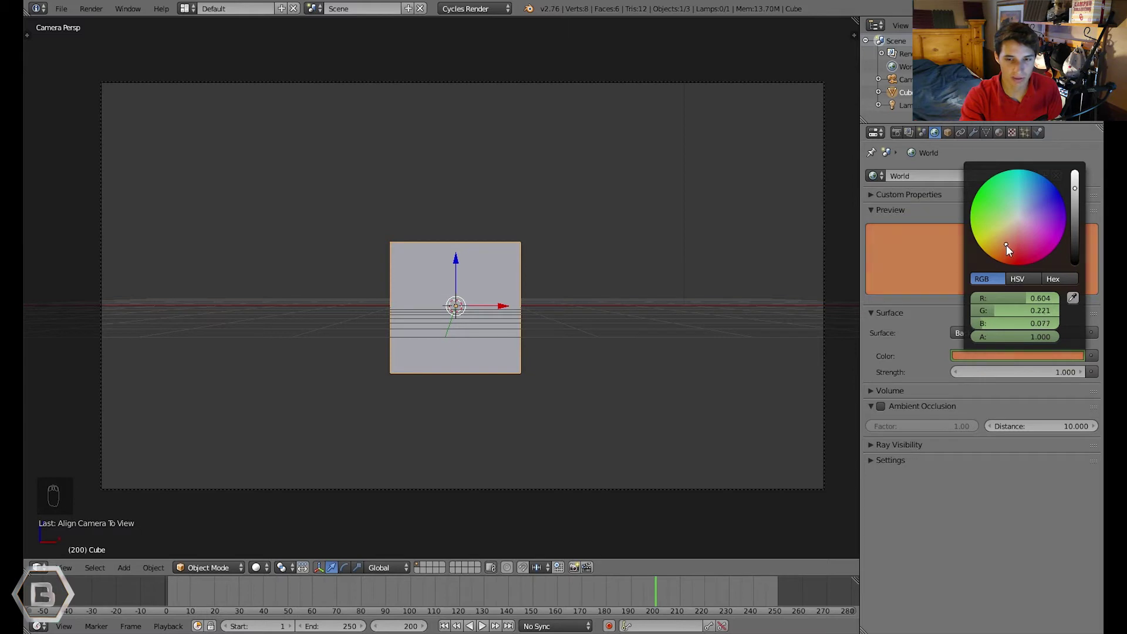
pyautogui.click(1019, 357)
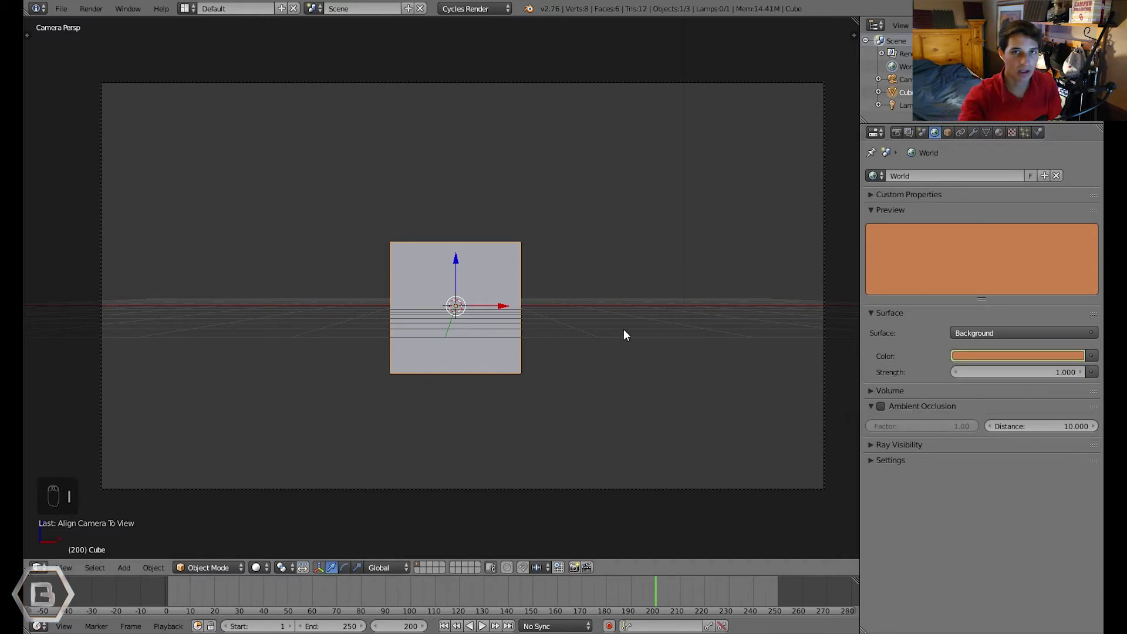
pyautogui.moveTo(649, 594); pyautogui.dragTo(290, 591)
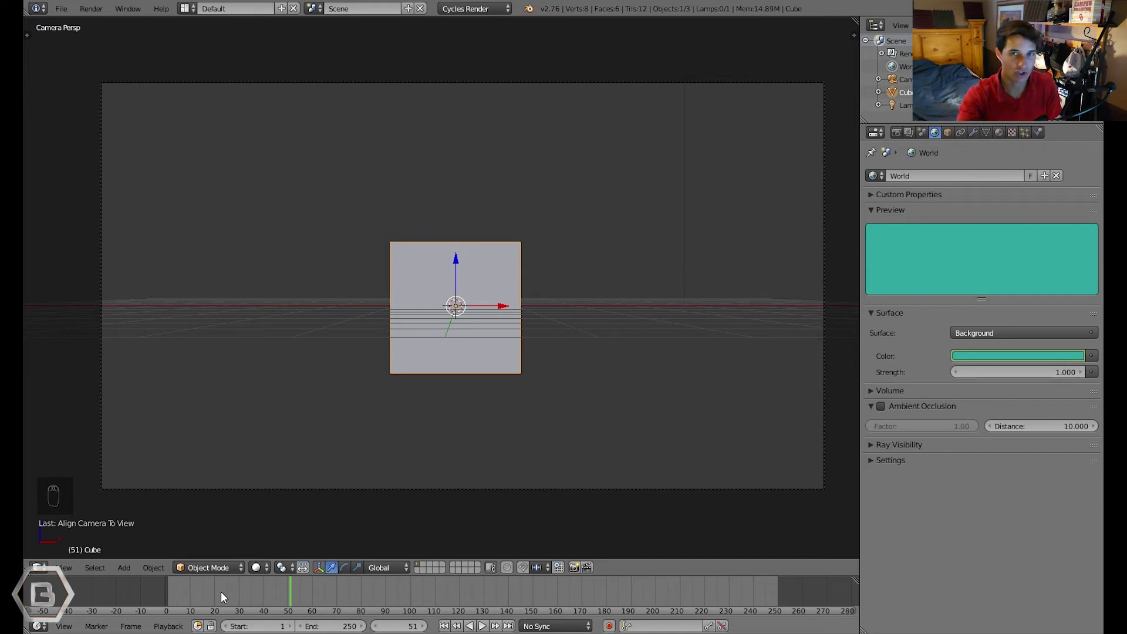
pyautogui.click(443, 626)
pyautogui.moveTo(176, 591); pyautogui.dragTo(295, 591)
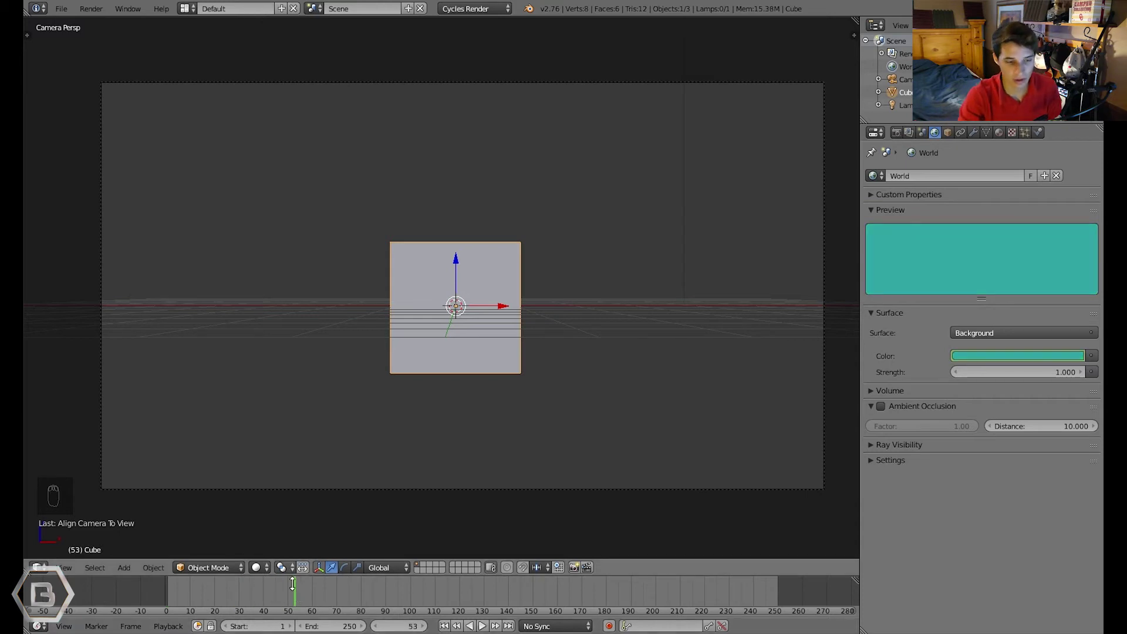
pyautogui.moveTo(296, 595); pyautogui.dragTo(627, 612)
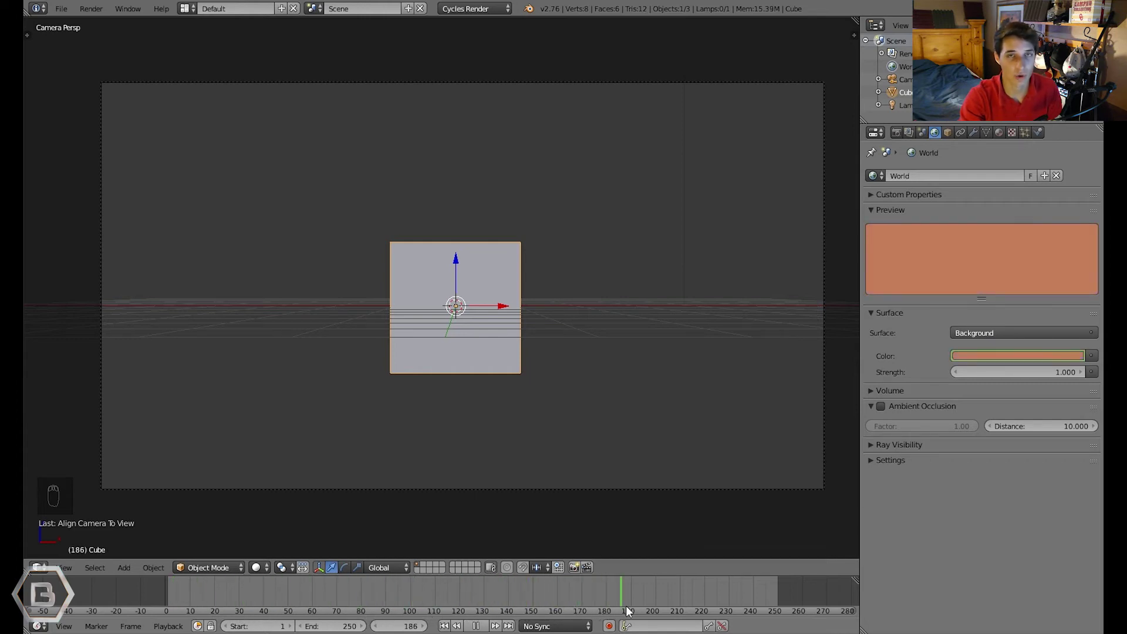
pyautogui.moveTo(728, 599); pyautogui.dragTo(815, 598)
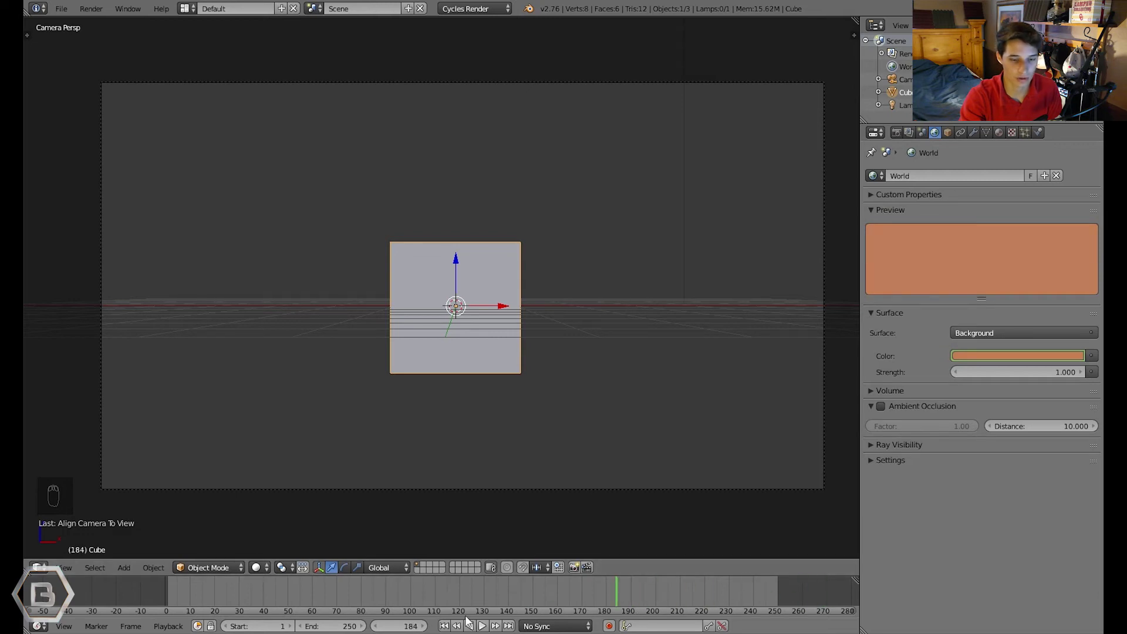
pyautogui.press('Escape')
# - Switch the viewport to Rendered shading and play and scrub the background color animation
pyautogui.click(256, 567)
pyautogui.click(301, 489)
pyautogui.hotkey('alt', 'a')
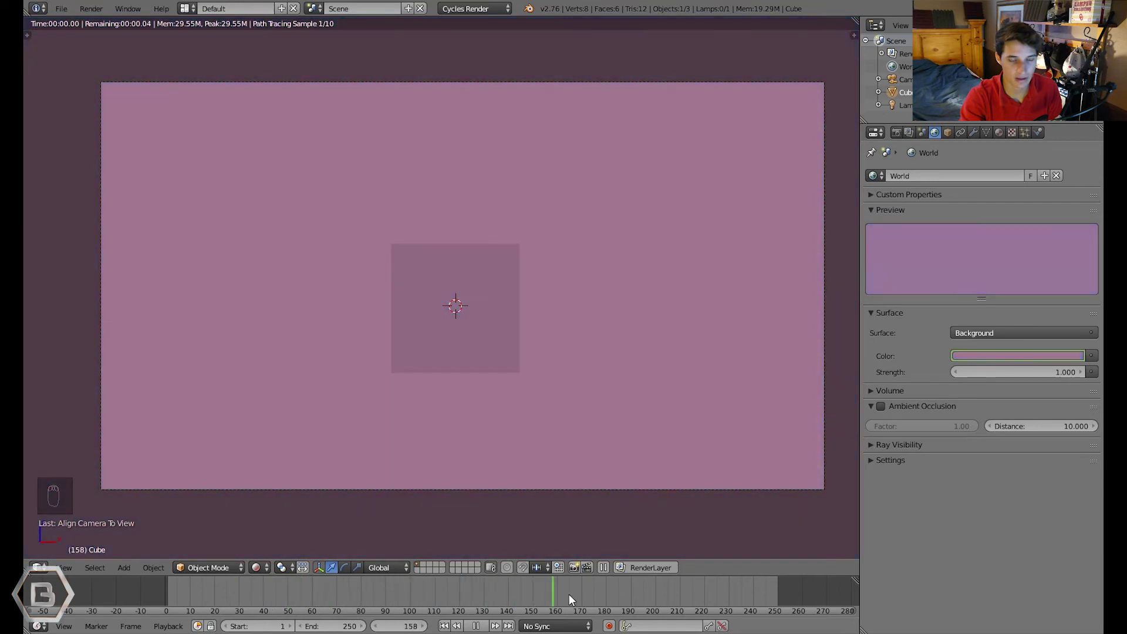
pyautogui.moveTo(569, 594); pyautogui.dragTo(642, 594)
pyautogui.moveTo(746, 592); pyautogui.dragTo(456, 589)
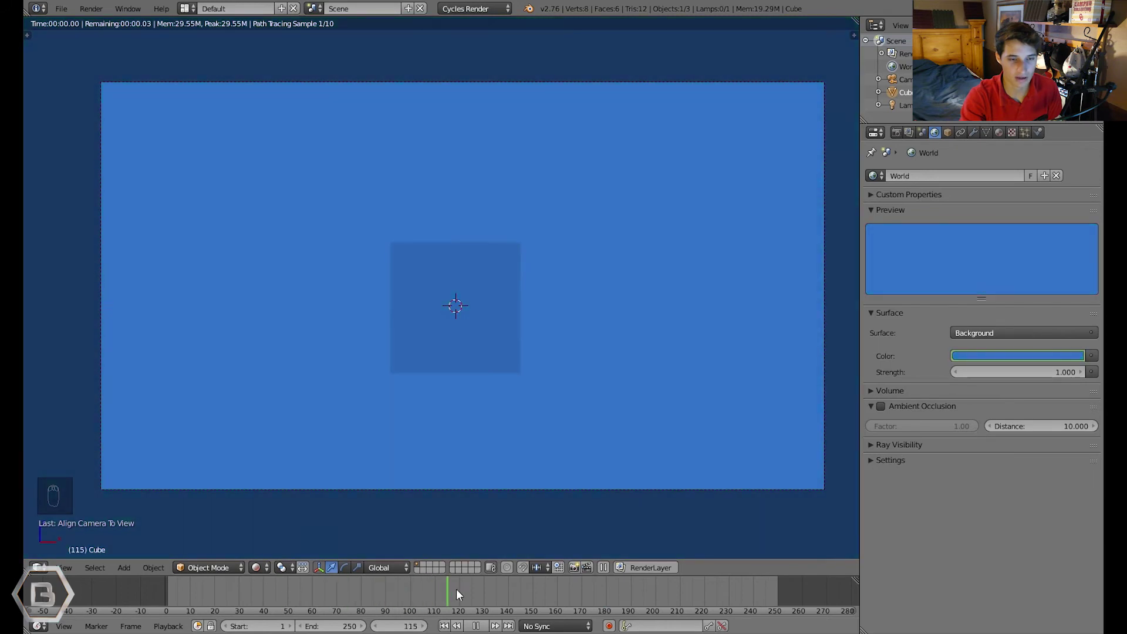
# - Tilt the cube with a trackball rotation, preview the color cycle, and show Render properties
pyautogui.press('r')
pyautogui.press('r')
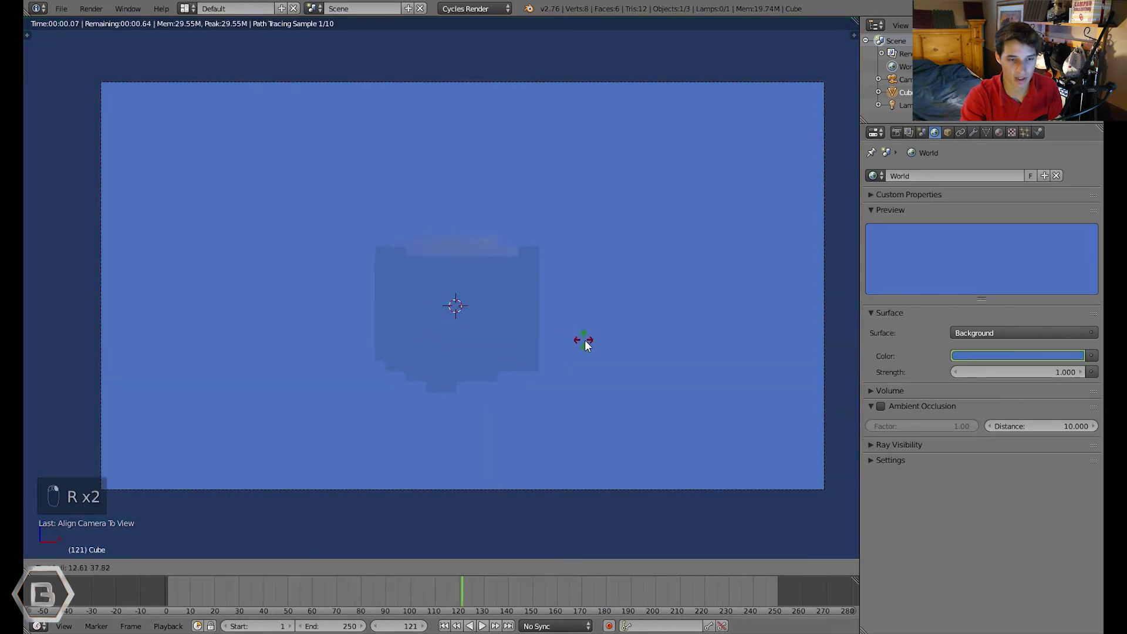
pyautogui.click(583, 343)
pyautogui.moveTo(175, 588); pyautogui.dragTo(646, 601)
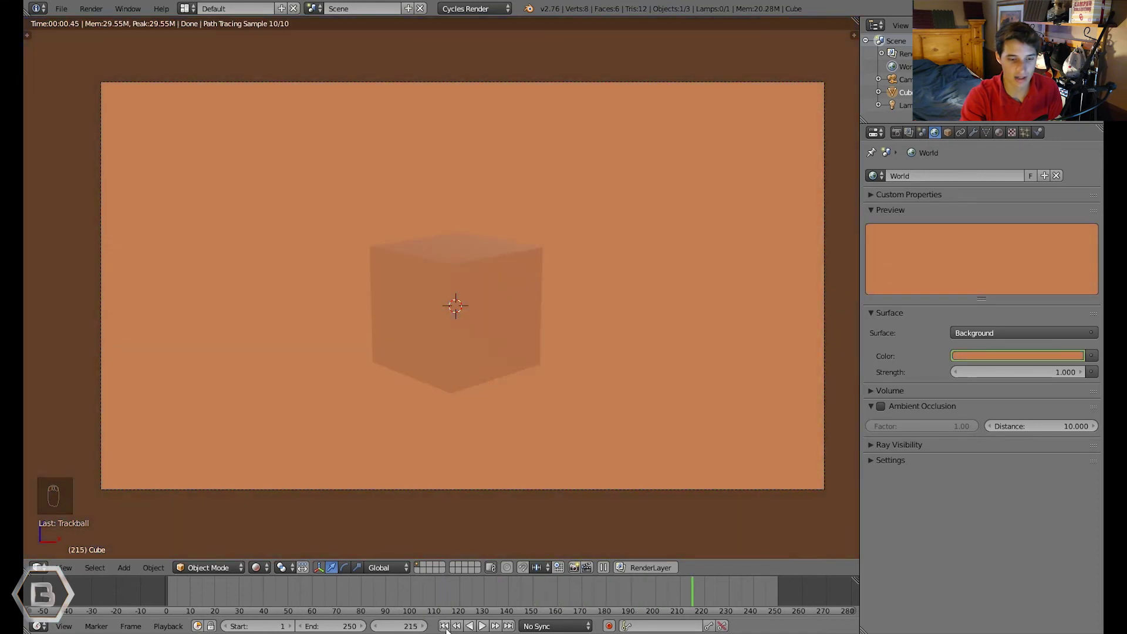
pyautogui.hotkey('shift', 'Left')
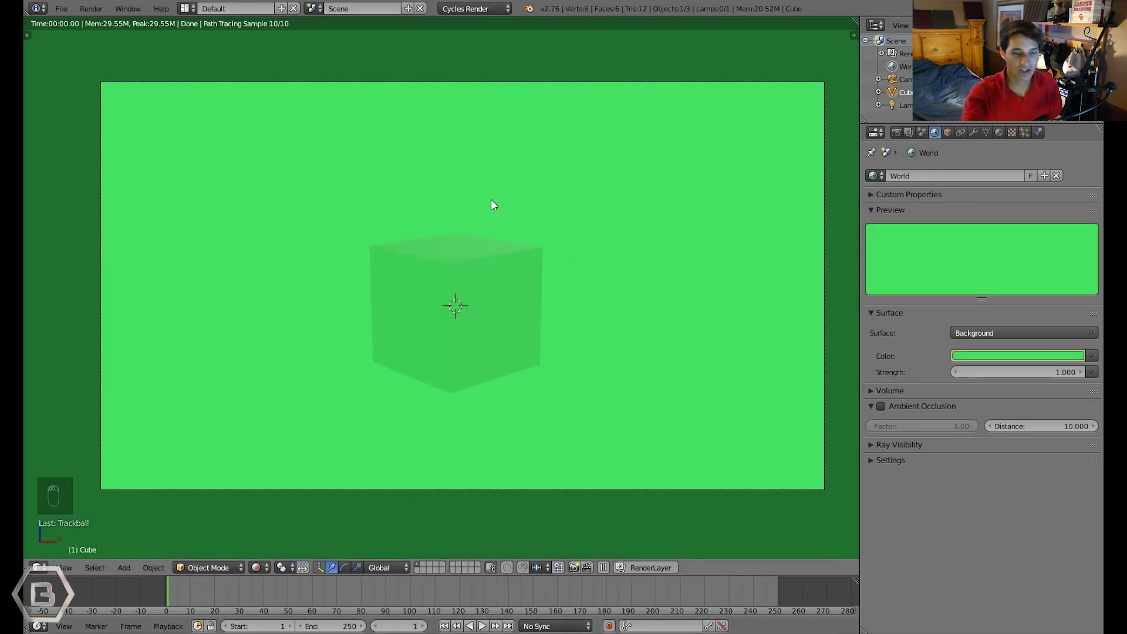
pyautogui.click(897, 132)
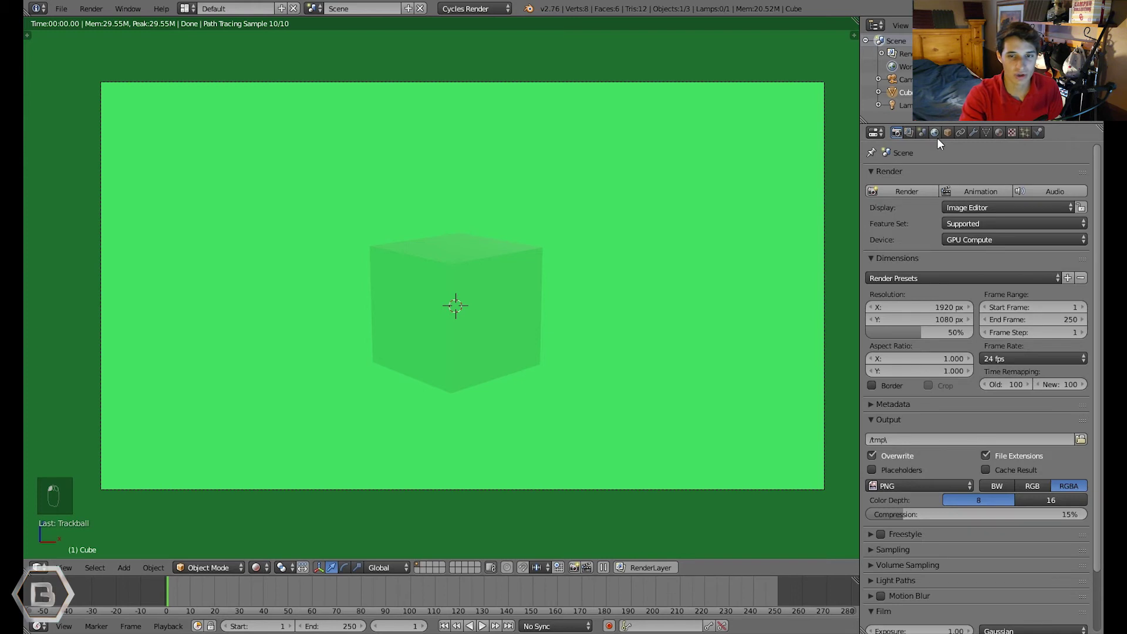